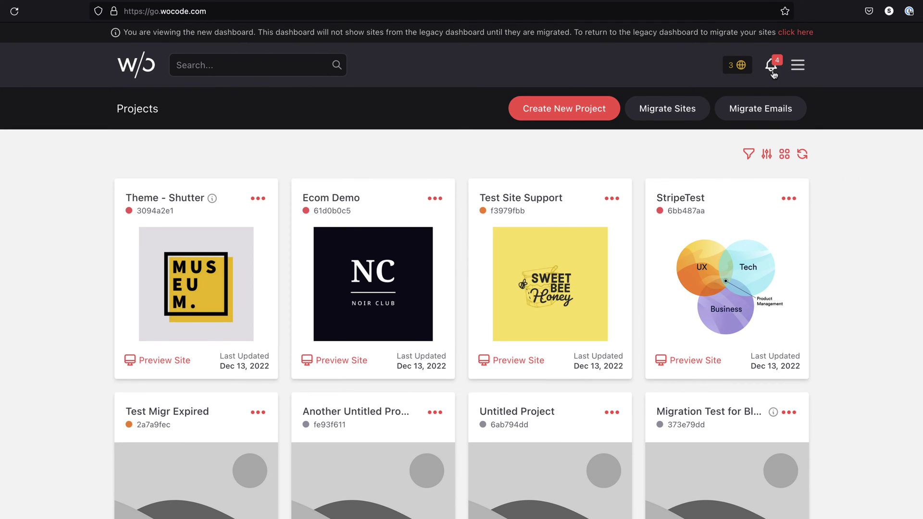
# Step: Open the Notifications Center showing the five failed hosting payment notices
pyautogui.click(772, 66)
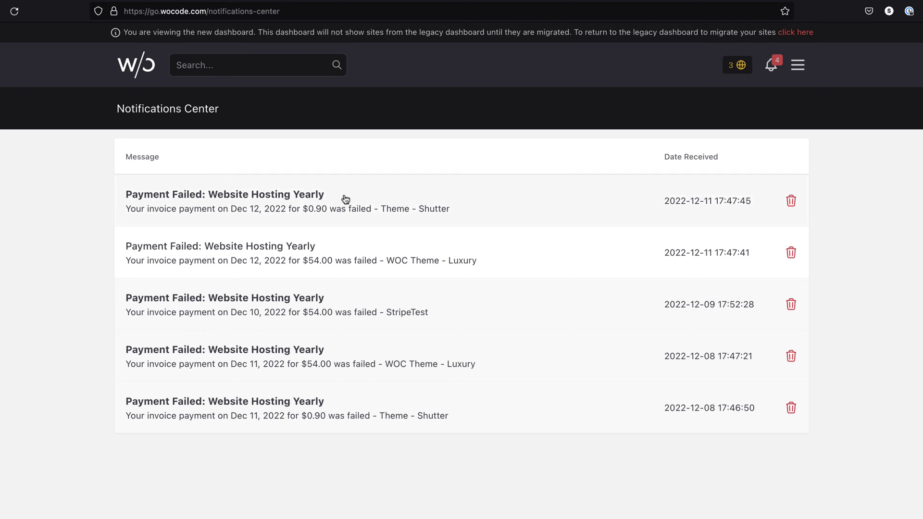
# Step: Open the Theme - Shutter invoice details: USD 0.90 due, next attempt Dec 12, 2022
pyautogui.click(317, 207)
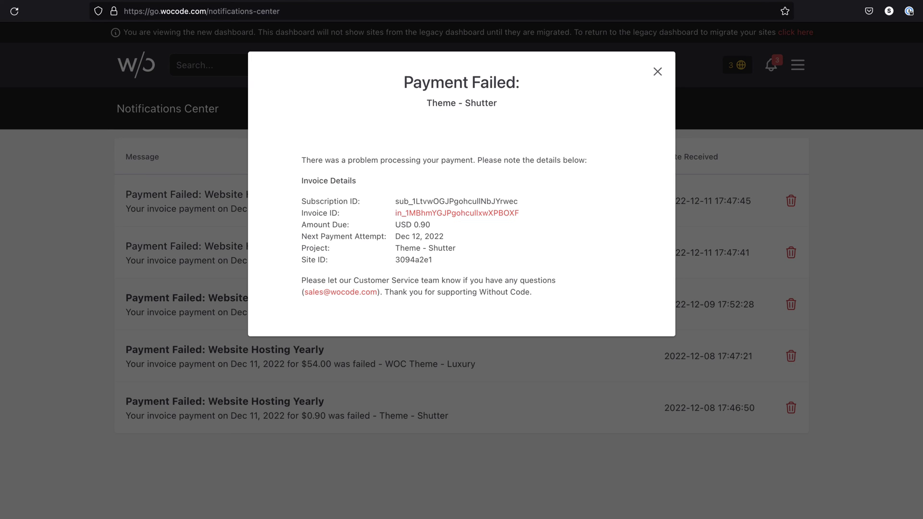
# Step: Close the invoice details and delete the newest Theme - Shutter payment-failed notification
pyautogui.click(655, 72)
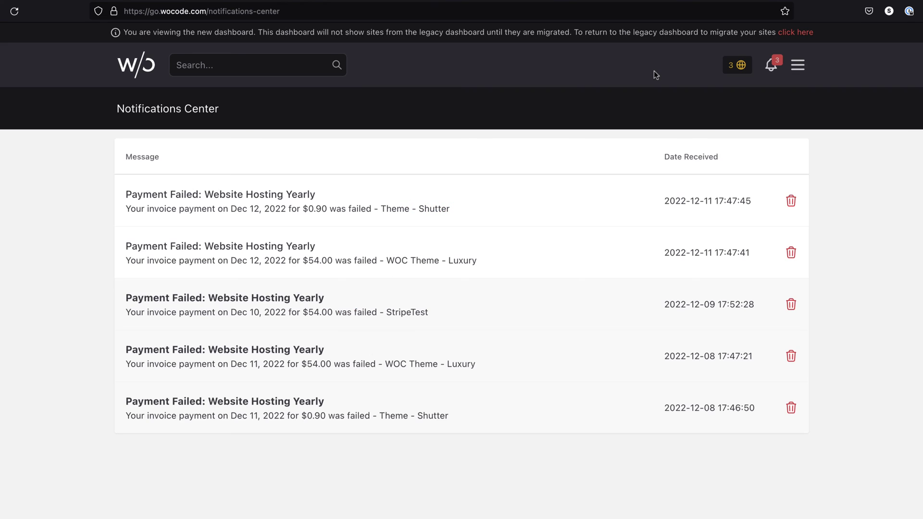
pyautogui.click(791, 202)
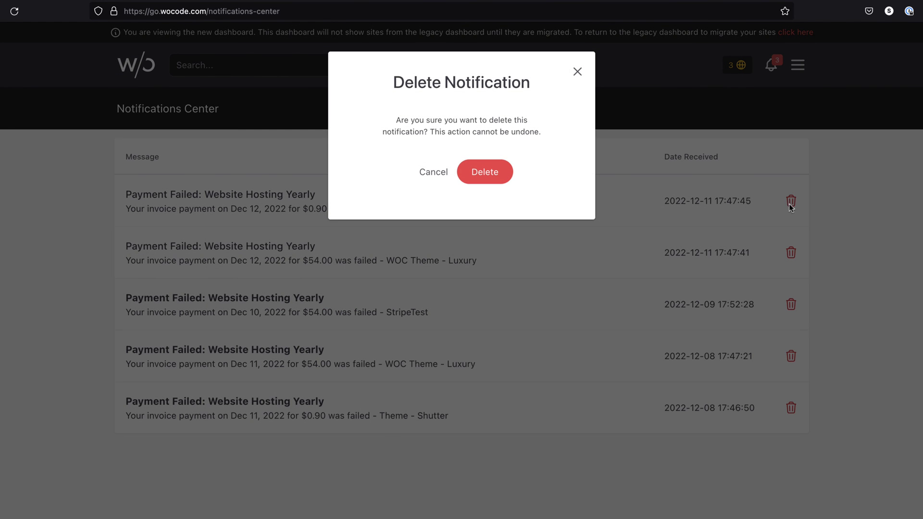
pyautogui.click(494, 175)
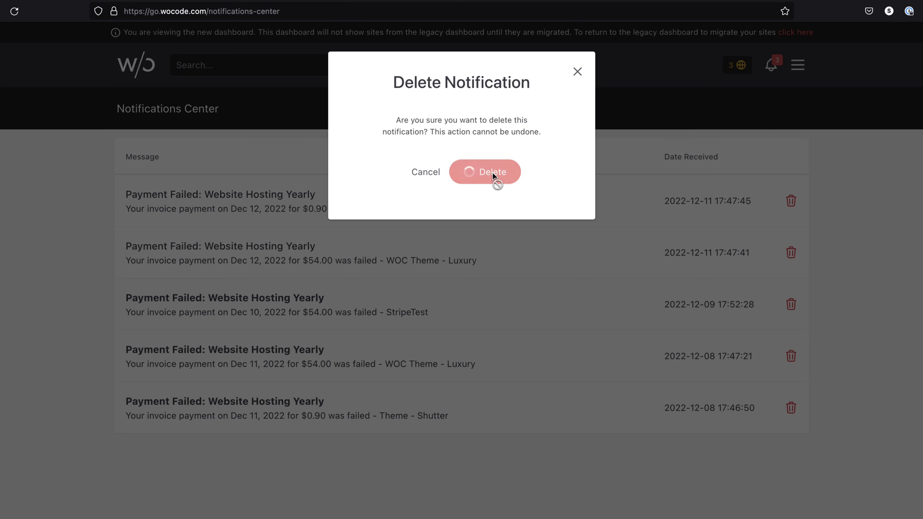